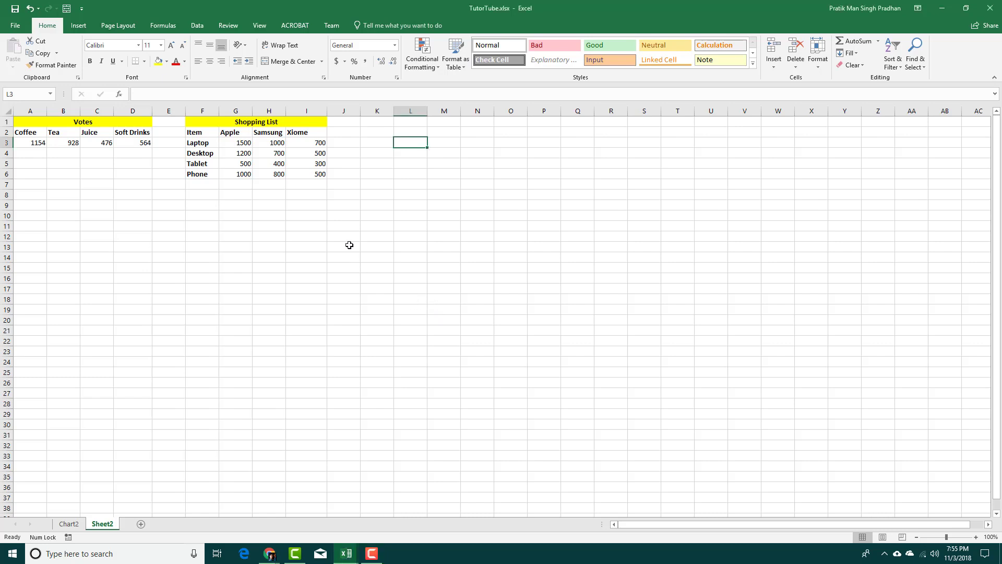
Select the Shopping List table F2:I6 and preview the recommended stacked column, bubble and 100% stacked column charts.
{"action": "left_click", "coordinate": [336, 195]}
{"action": "left_click_drag", "start_coordinate": [192, 135], "coordinate": [320, 173]}
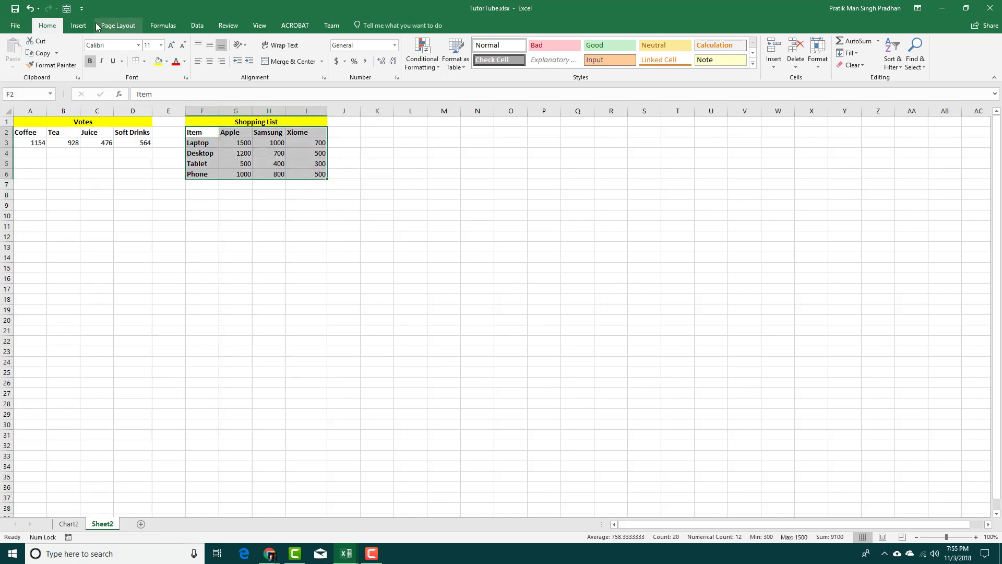
{"action": "left_click", "coordinate": [80, 26]}
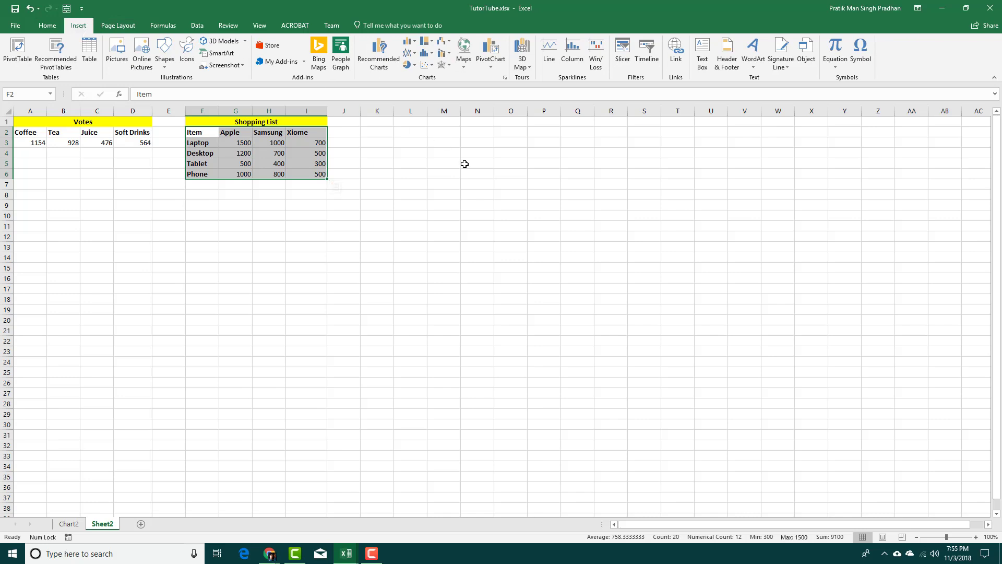
{"action": "left_click", "coordinate": [386, 63]}
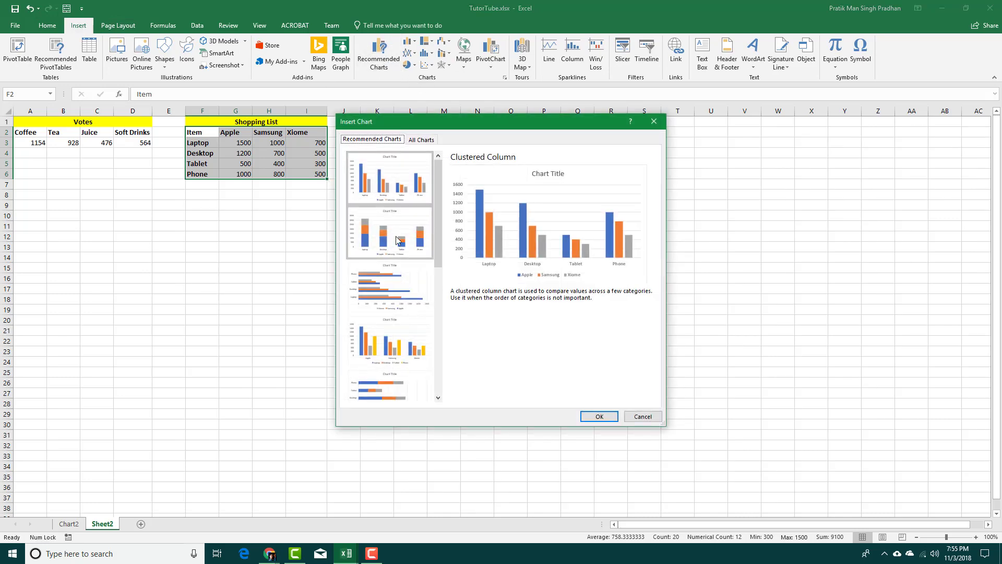
{"action": "left_click", "coordinate": [397, 240]}
{"action": "scroll", "coordinate": [398, 240], "scroll_direction": "down", "scroll_amount": 3}
{"action": "left_click", "coordinate": [395, 256]}
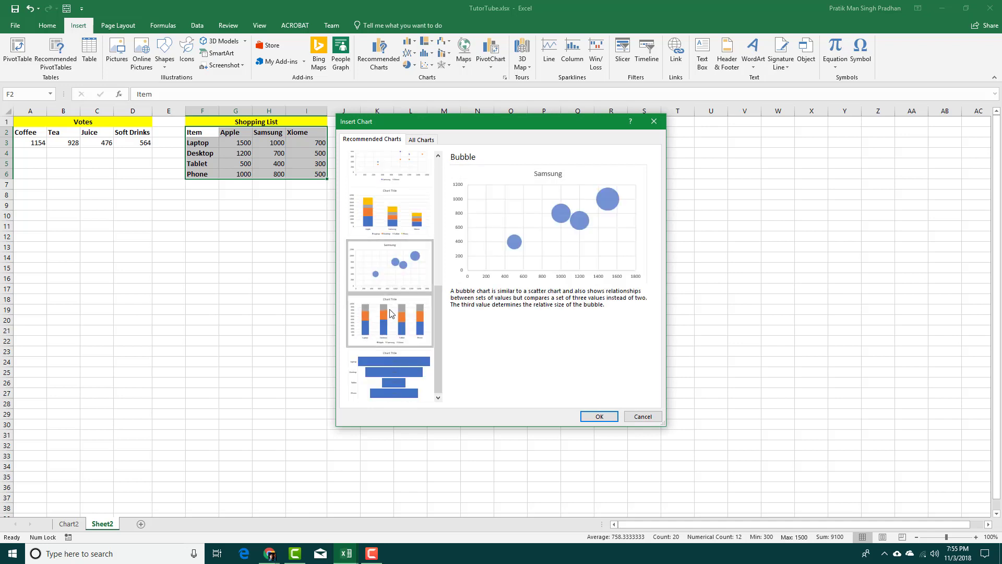
{"action": "left_click", "coordinate": [392, 313]}
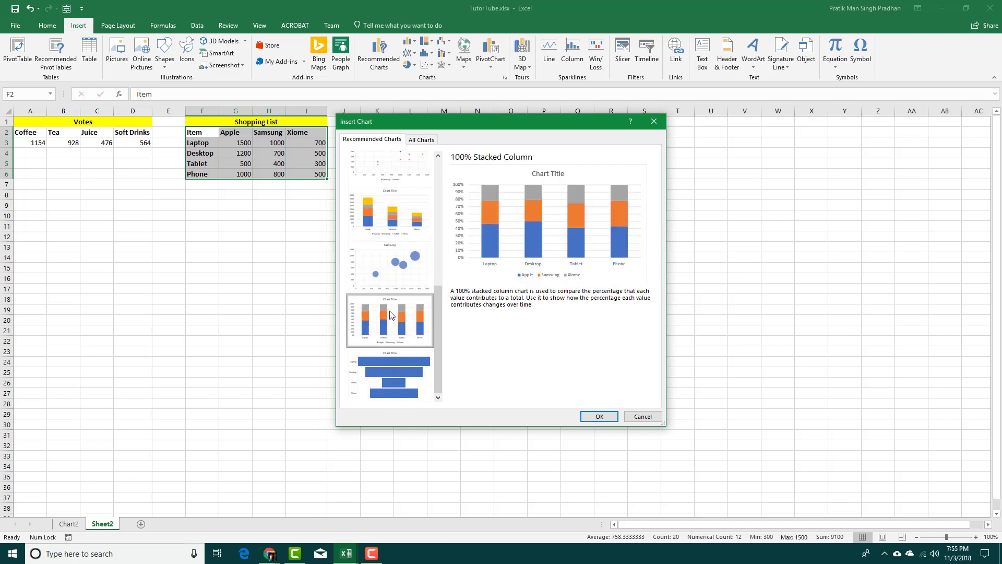
Browse the full chart catalogue and preview the 3-D 100% Stacked Column chart.
{"action": "left_click", "coordinate": [419, 141]}
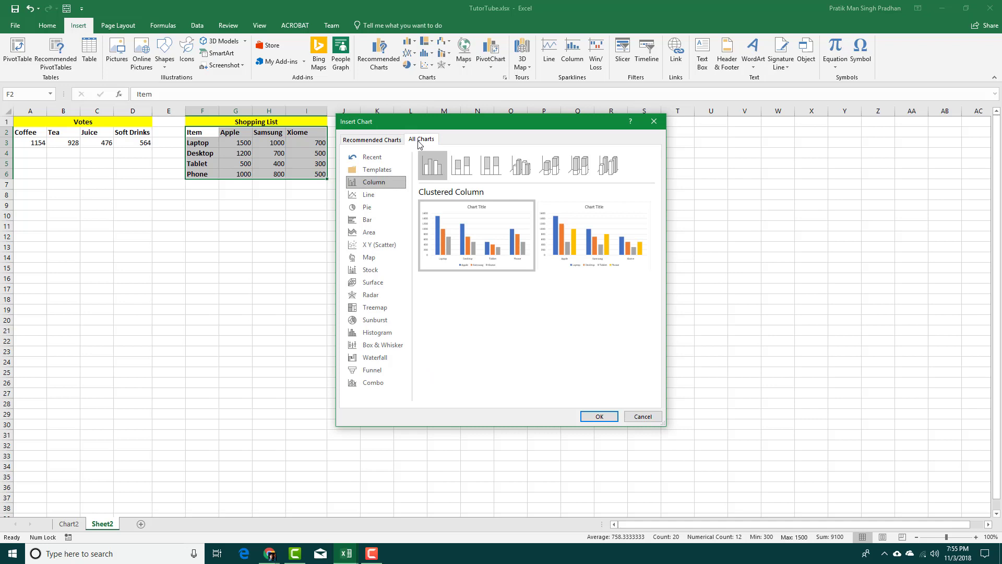
{"action": "mouse_move", "coordinate": [540, 261]}
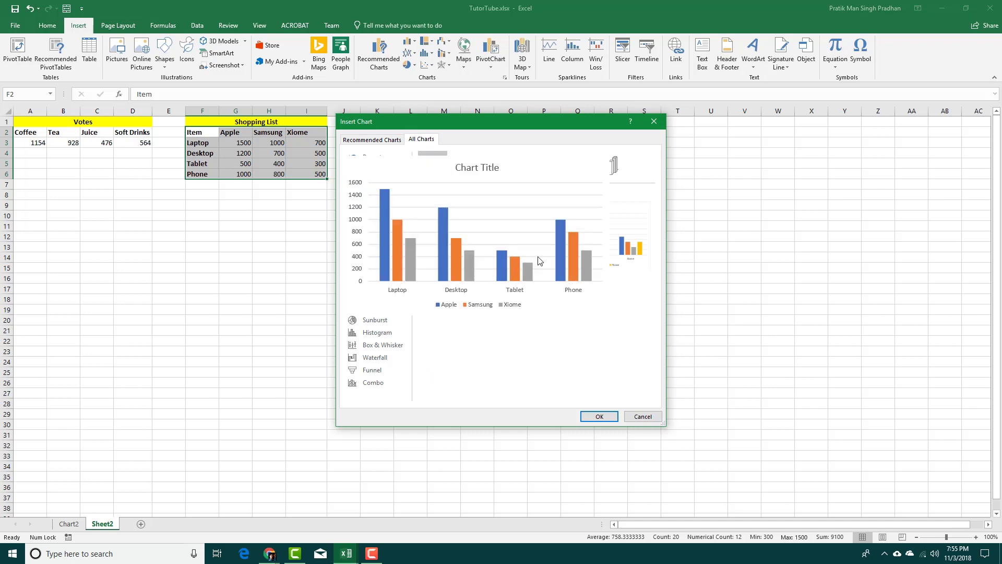
{"action": "left_click", "coordinate": [578, 166]}
{"action": "mouse_move", "coordinate": [593, 244]}
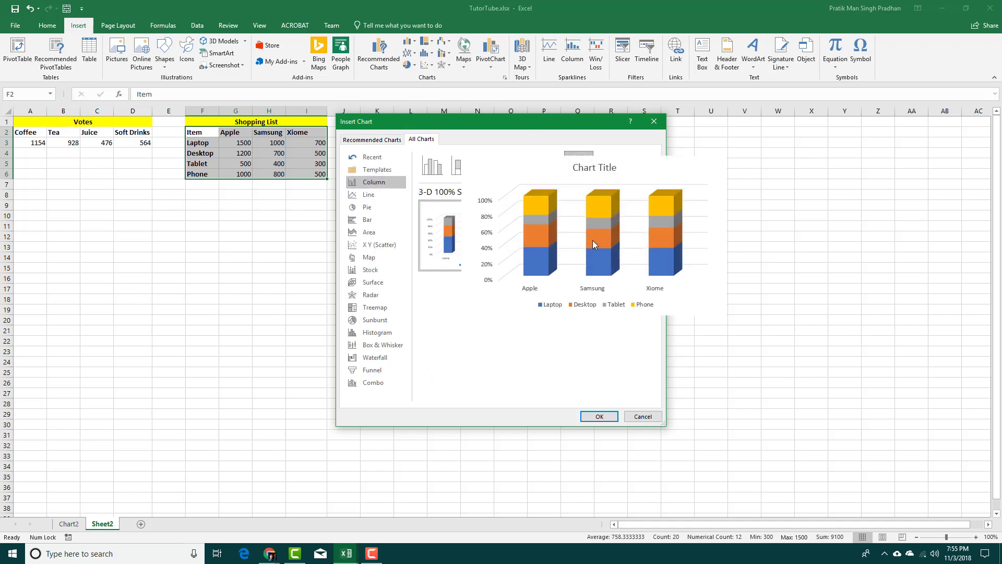
{"action": "mouse_move", "coordinate": [462, 240]}
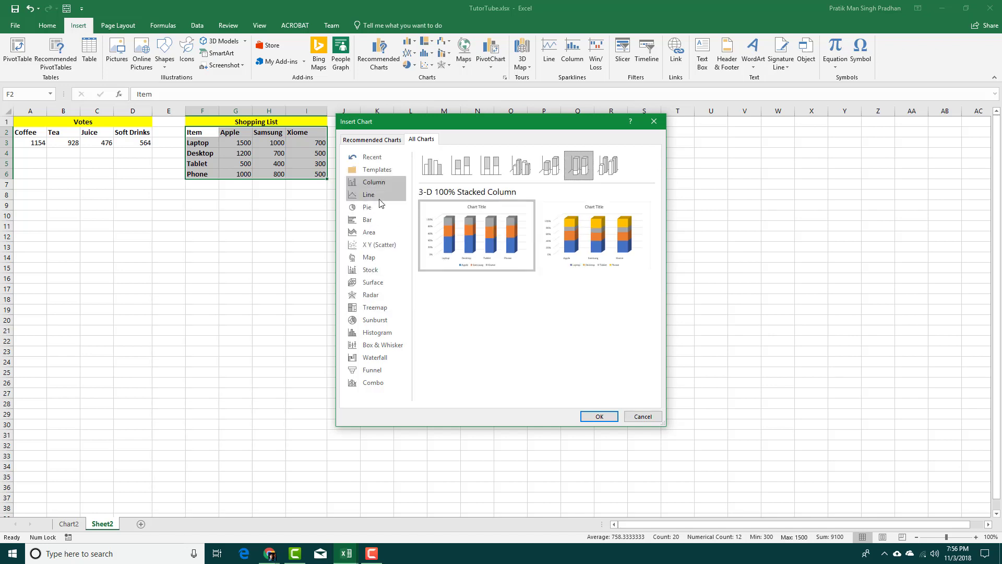
Choose the 3-D Line chart type for the Shopping List data.
{"action": "left_click", "coordinate": [378, 197]}
{"action": "mouse_move", "coordinate": [606, 240]}
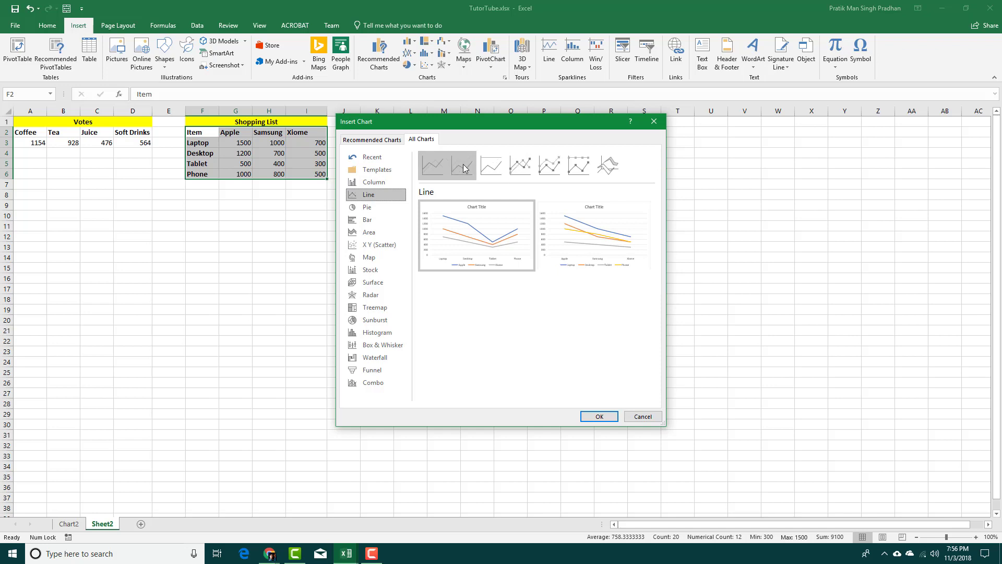
{"action": "left_click", "coordinate": [609, 164]}
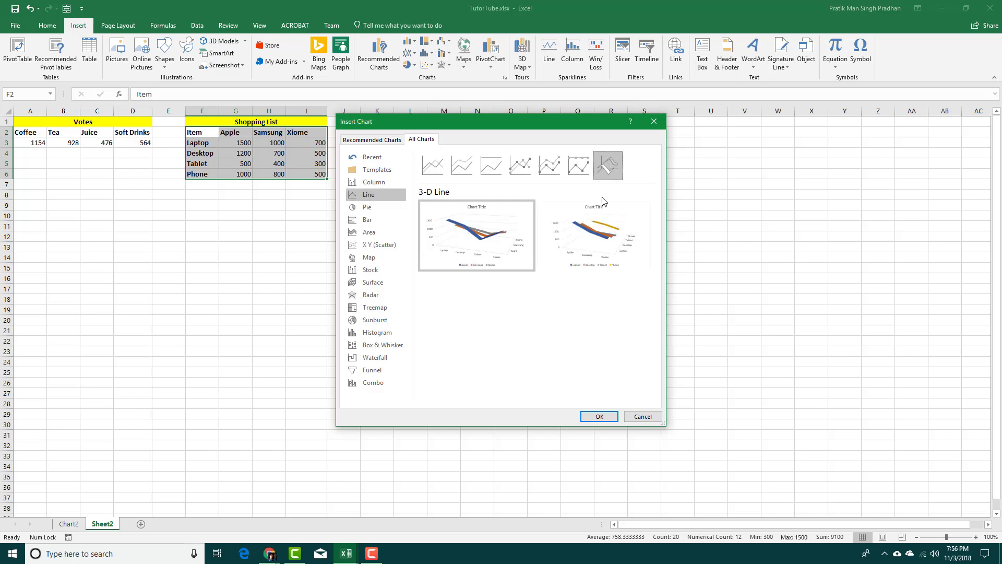
{"action": "mouse_move", "coordinate": [595, 230]}
{"action": "mouse_move", "coordinate": [460, 234]}
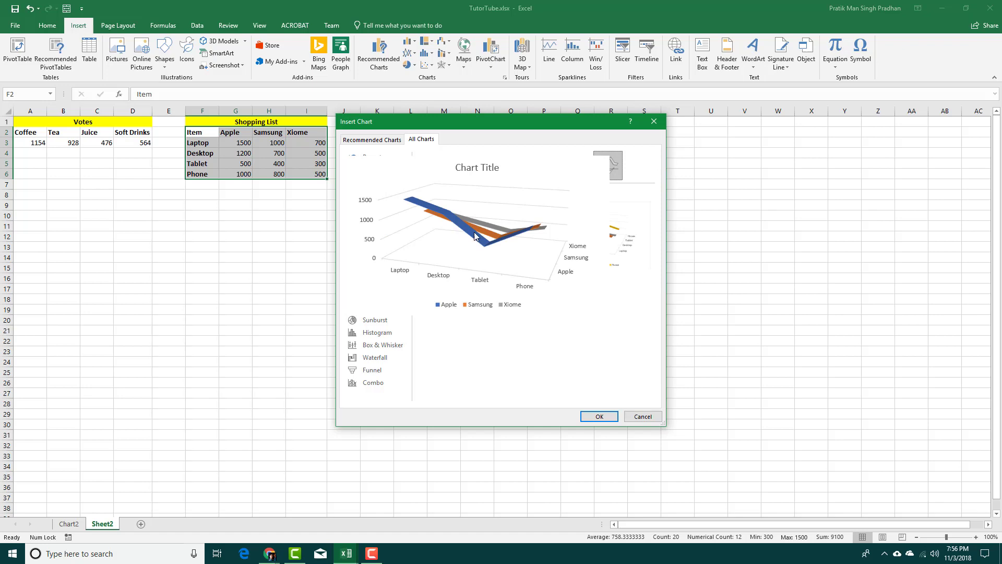
Insert the 3-D Line chart, move it up to row 3 beside the table, and enlarge it.
{"action": "left_click", "coordinate": [599, 416]}
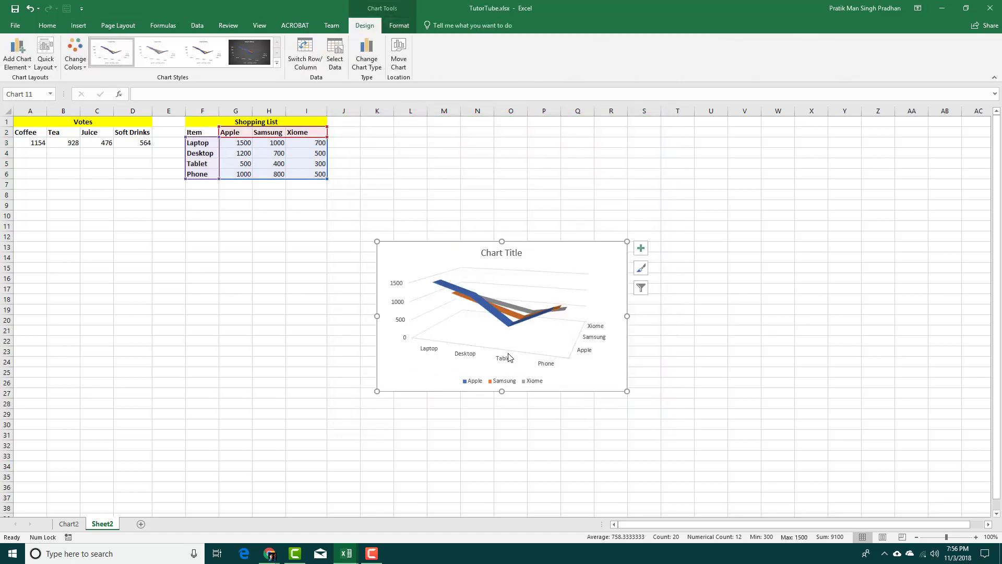
{"action": "left_click_drag", "start_coordinate": [533, 259], "coordinate": [525, 153]}
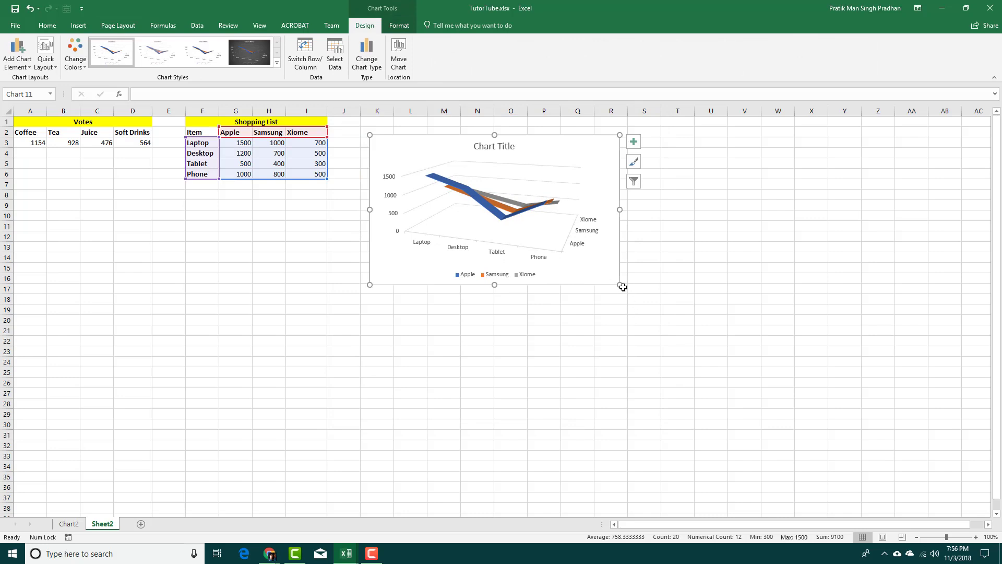
{"action": "left_click_drag", "start_coordinate": [622, 287], "coordinate": [701, 337]}
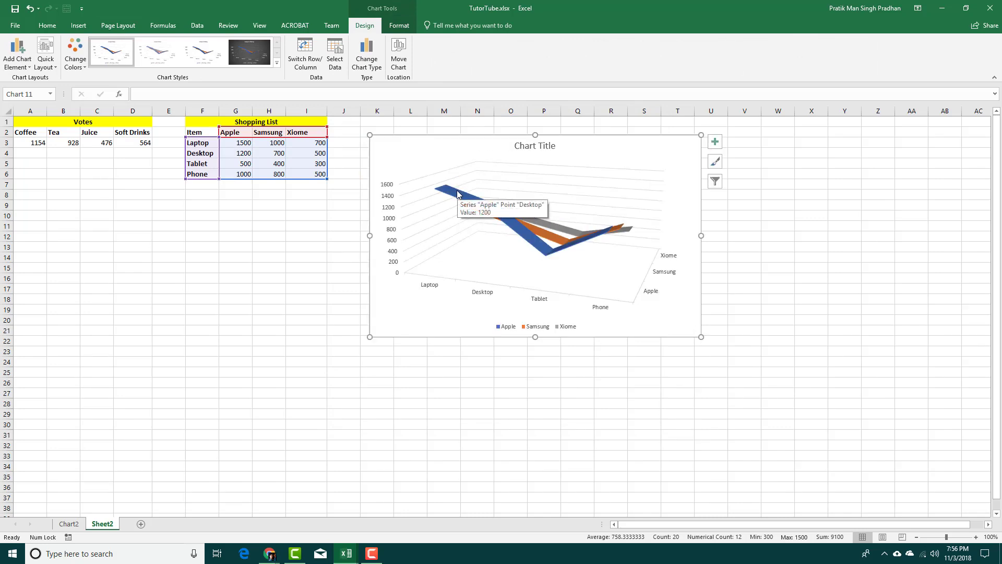
Preview the chart as 3-D Pie, Doughnut and Pie of Pie, ending on 3-D Pie.
{"action": "left_click", "coordinate": [364, 54]}
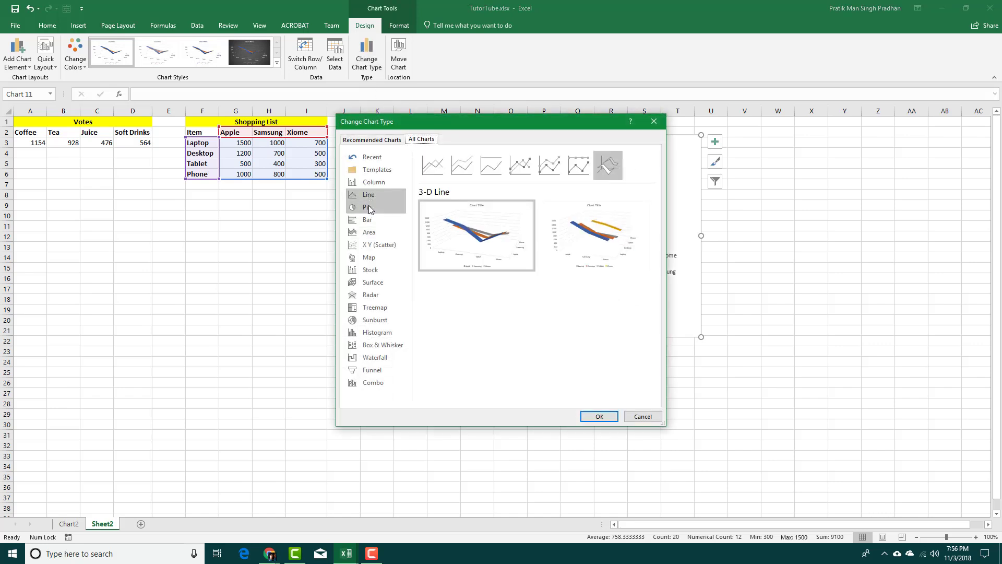
{"action": "left_click", "coordinate": [369, 207]}
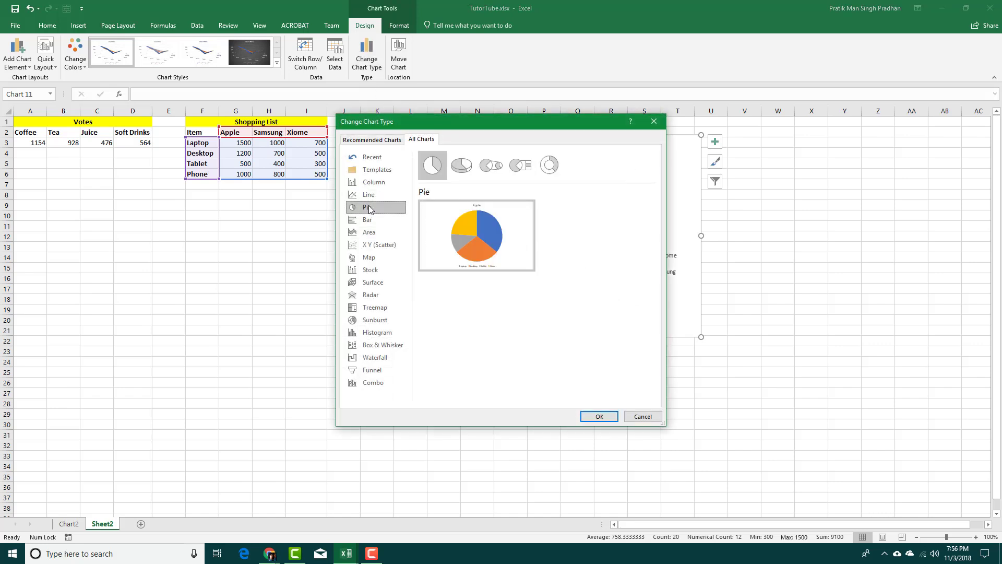
{"action": "left_click", "coordinate": [464, 164]}
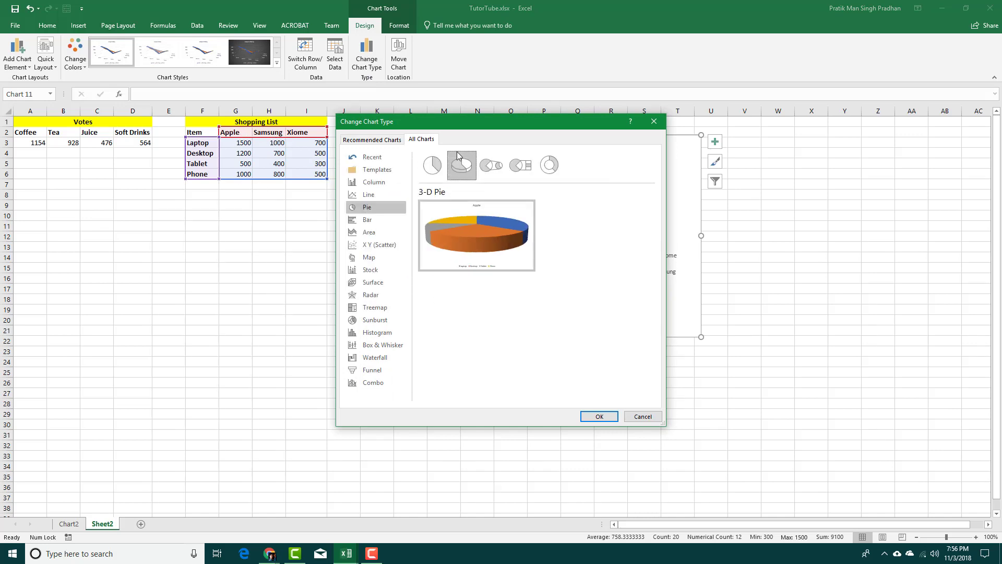
{"action": "left_click", "coordinate": [549, 165]}
{"action": "mouse_move", "coordinate": [517, 223]}
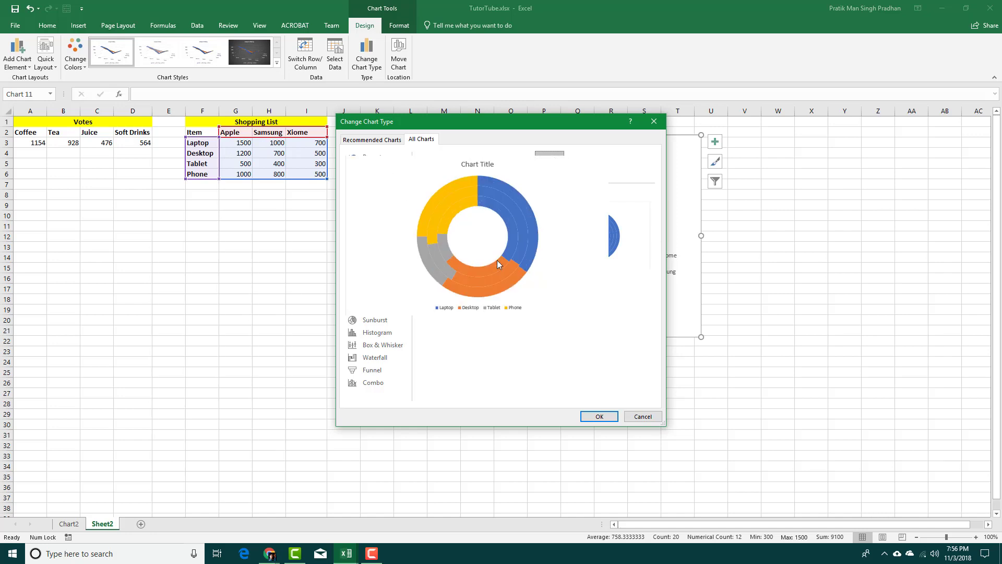
{"action": "mouse_move", "coordinate": [605, 252]}
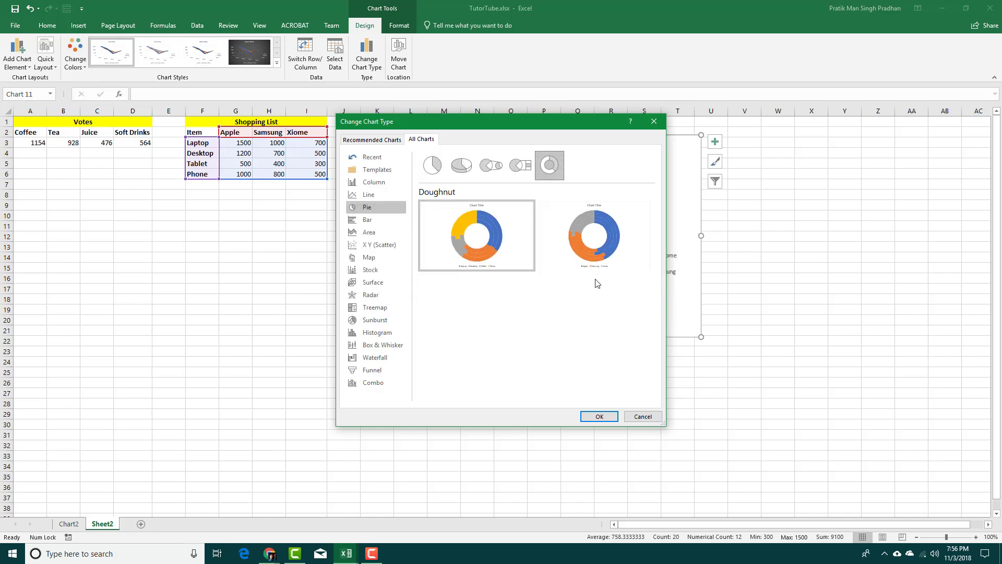
{"action": "left_click", "coordinate": [493, 167]}
{"action": "left_click", "coordinate": [464, 168]}
{"action": "mouse_move", "coordinate": [486, 238]}
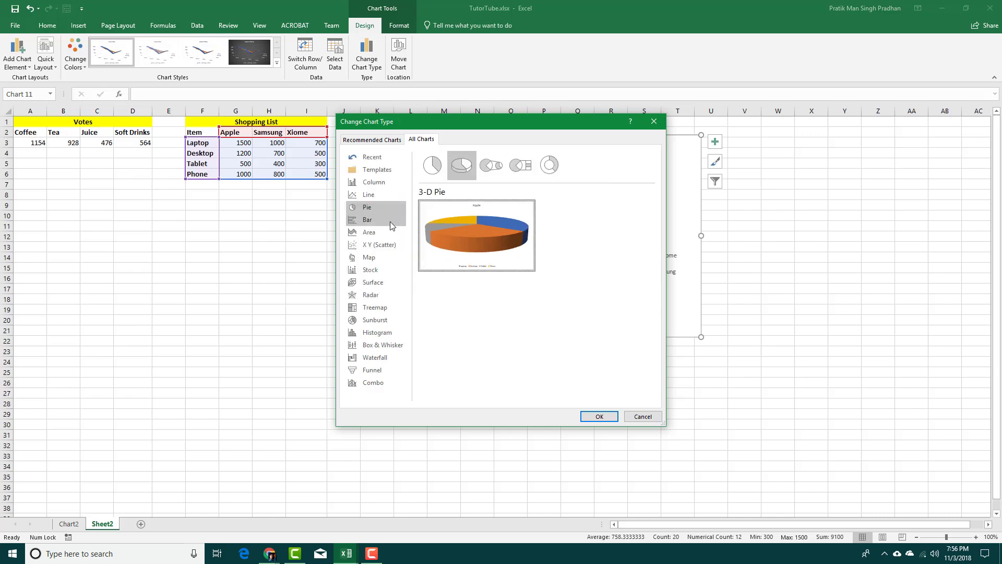
Preview the 3-D Clustered Bar, Area, X Y (Scatter) and Map chart types.
{"action": "left_click", "coordinate": [381, 220]}
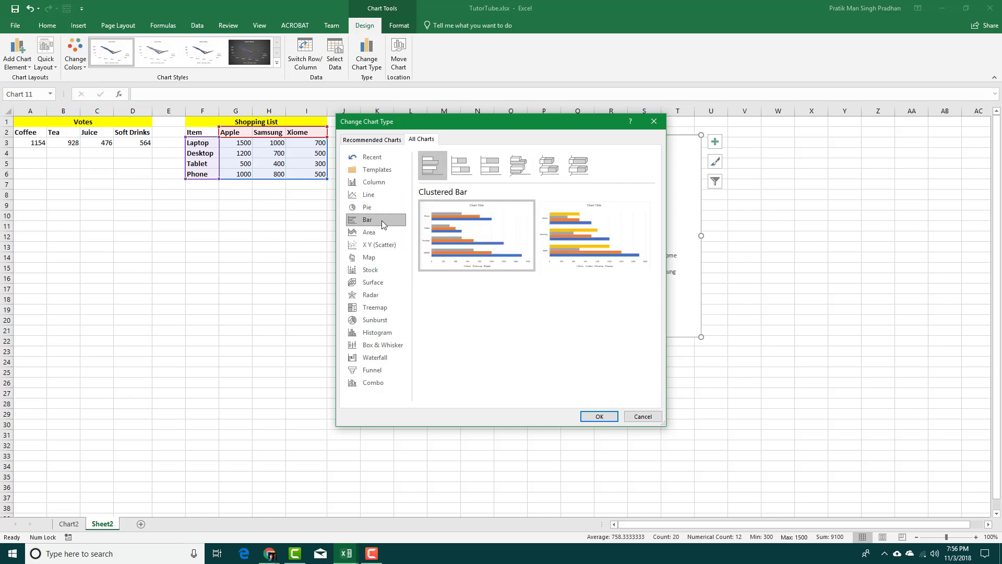
{"action": "left_click", "coordinate": [532, 154]}
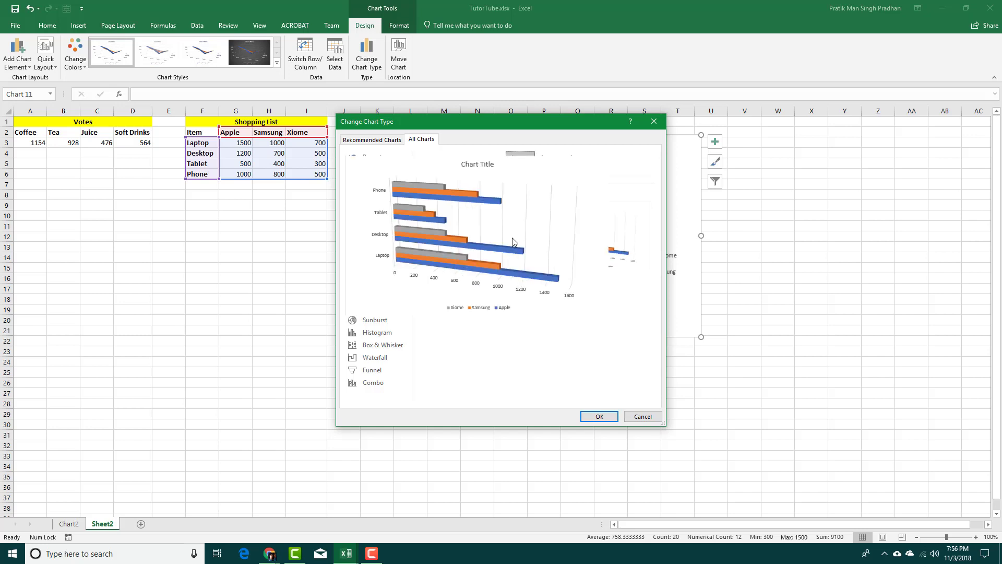
{"action": "left_click", "coordinate": [379, 232]}
{"action": "mouse_move", "coordinate": [439, 233]}
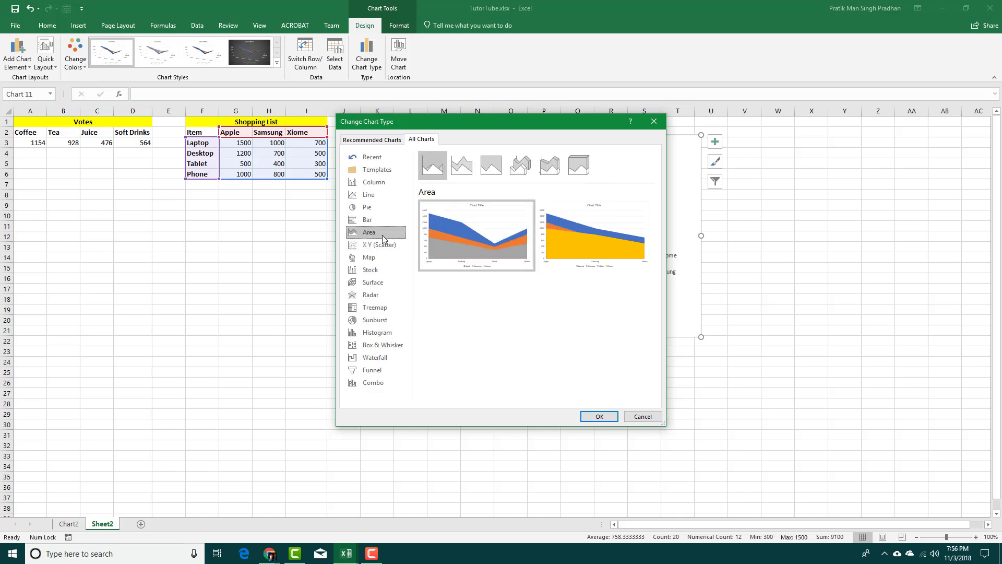
{"action": "left_click", "coordinate": [384, 249]}
{"action": "mouse_move", "coordinate": [496, 240]}
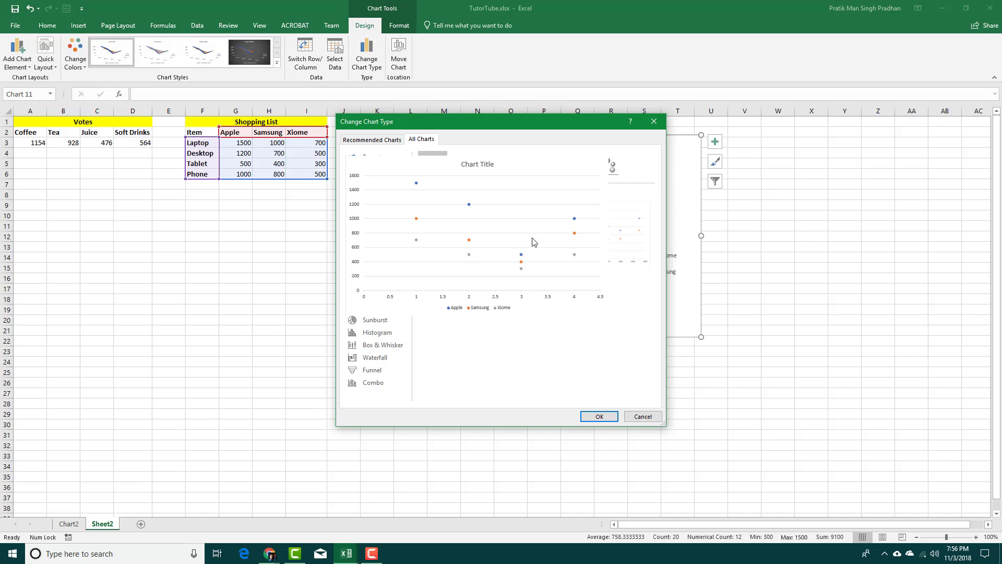
{"action": "left_click", "coordinate": [384, 259]}
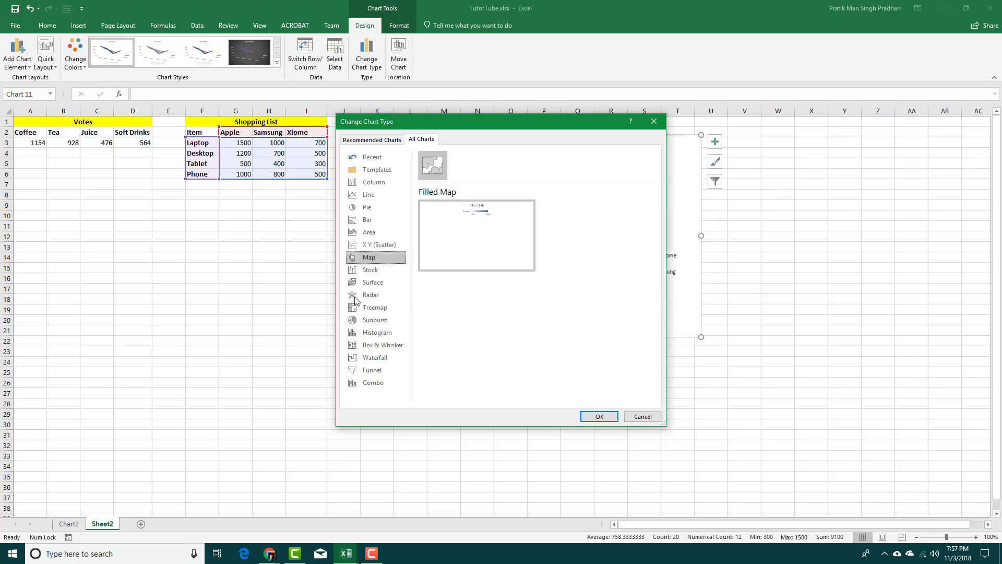
Compare the Stock variants, including Volume-High-Low-Close, ending on High-Low-Close.
{"action": "left_click", "coordinate": [375, 269]}
{"action": "mouse_move", "coordinate": [507, 244]}
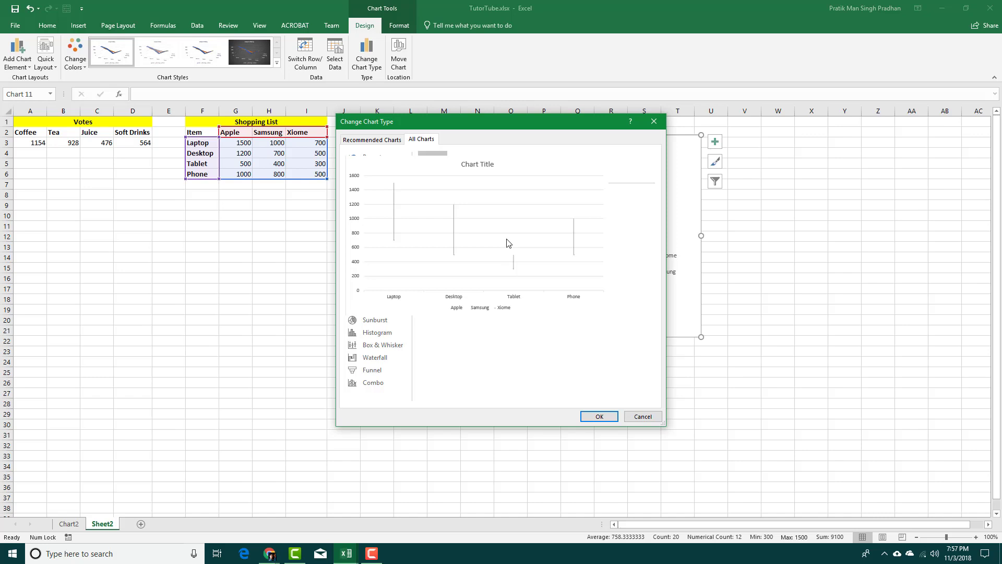
{"action": "left_click", "coordinate": [520, 165]}
{"action": "left_click", "coordinate": [497, 176]}
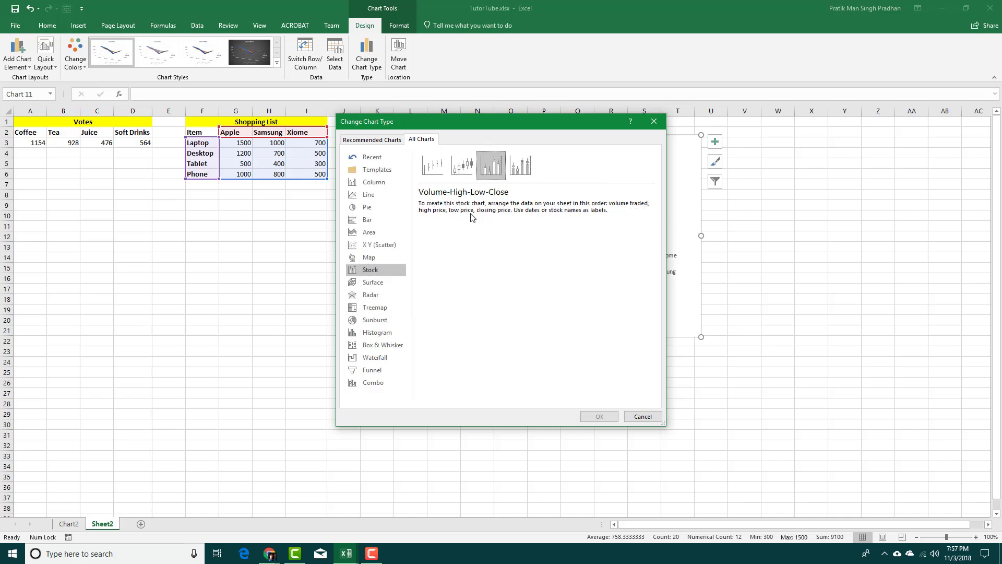
{"action": "left_click", "coordinate": [444, 169]}
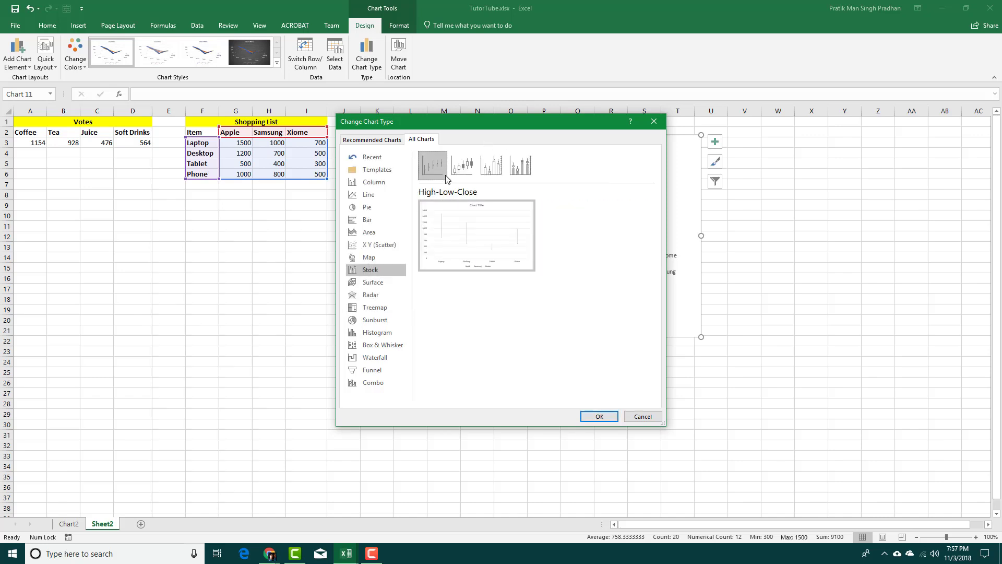
Preview the 3-D Surface, wireframe and contour variants, then the filled Radar chart.
{"action": "left_click", "coordinate": [373, 283]}
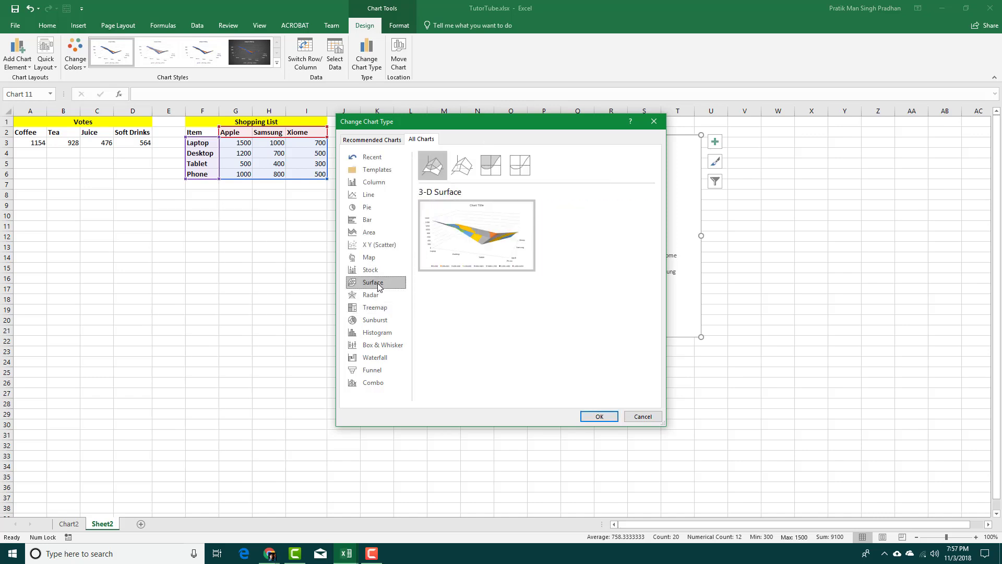
{"action": "left_click", "coordinate": [469, 172]}
{"action": "mouse_move", "coordinate": [487, 235]}
{"action": "left_click", "coordinate": [491, 164]}
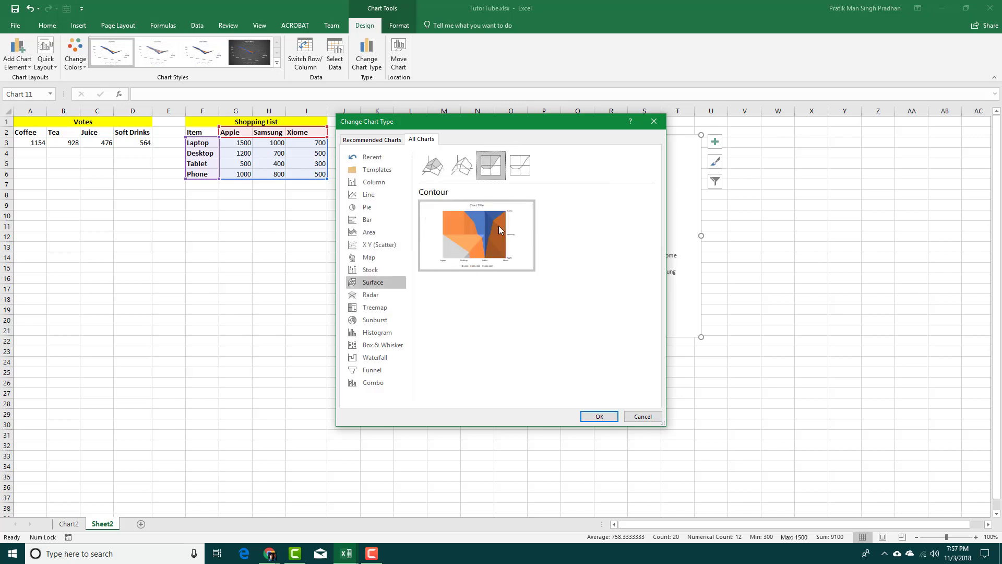
{"action": "left_click", "coordinate": [380, 295]}
{"action": "mouse_move", "coordinate": [497, 248]}
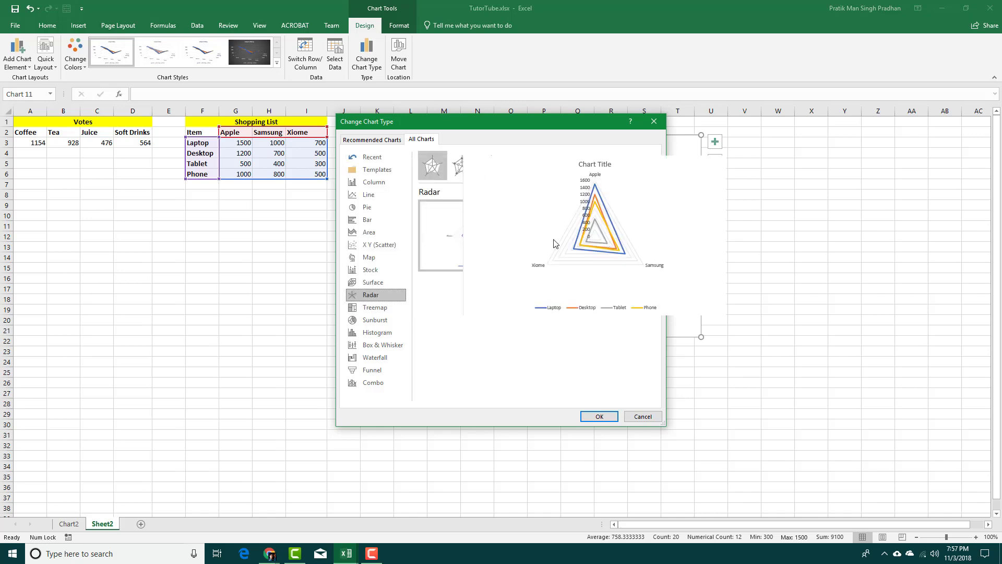
{"action": "left_click", "coordinate": [482, 154]}
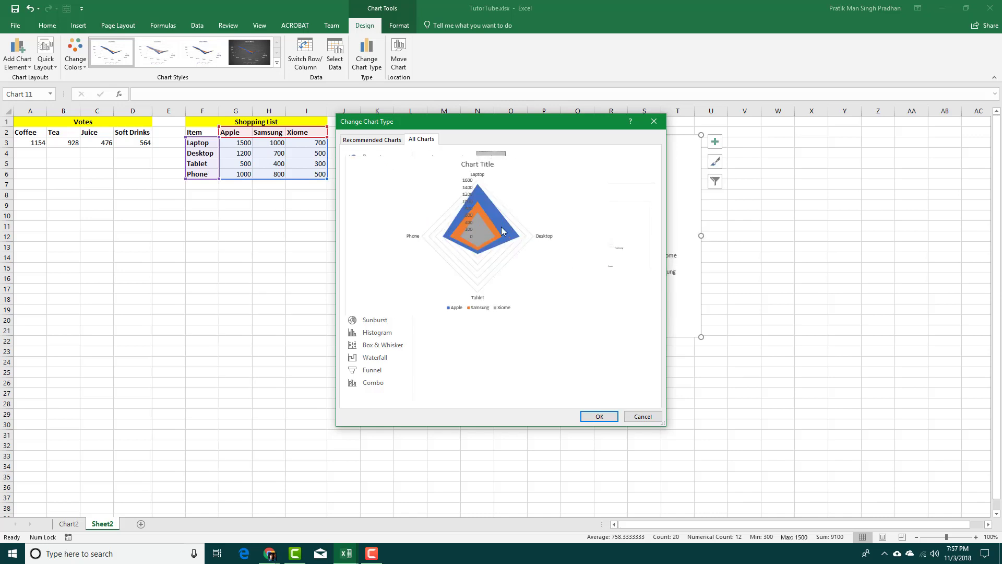
Preview the Treemap, Sunburst, Histogram and Pareto chart types.
{"action": "left_click", "coordinate": [393, 310]}
{"action": "mouse_move", "coordinate": [514, 251]}
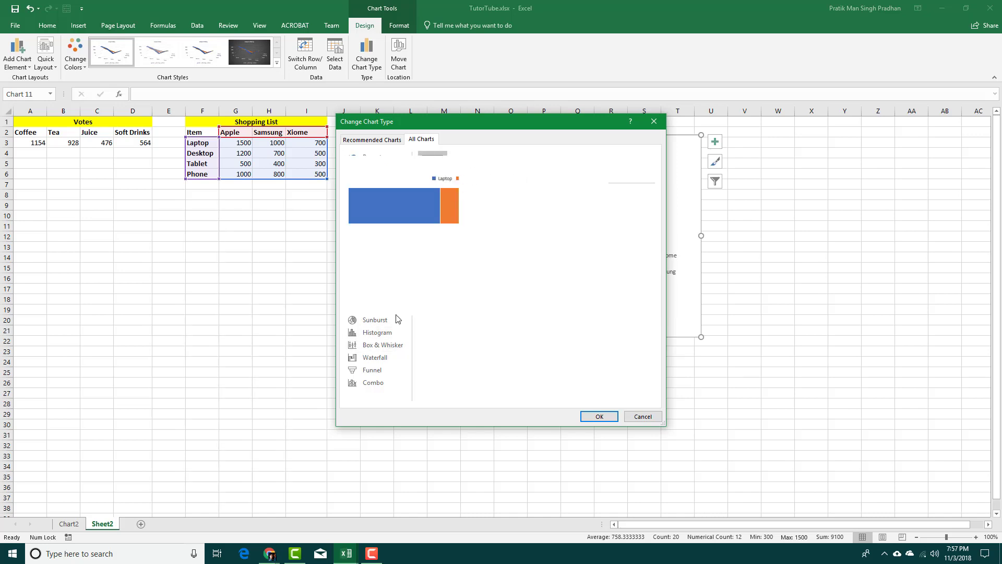
{"action": "left_click", "coordinate": [375, 319]}
{"action": "mouse_move", "coordinate": [481, 255]}
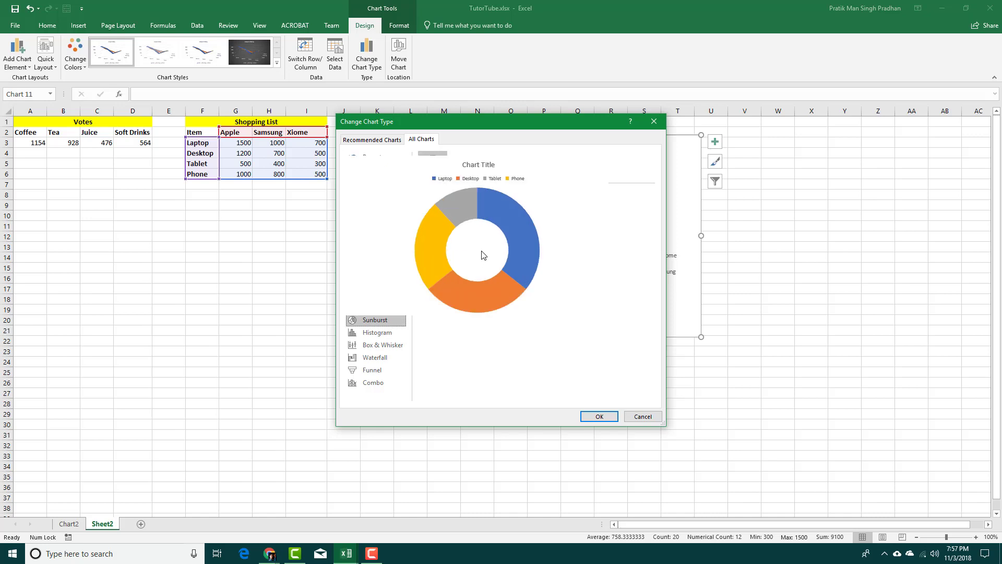
{"action": "left_click", "coordinate": [389, 332]}
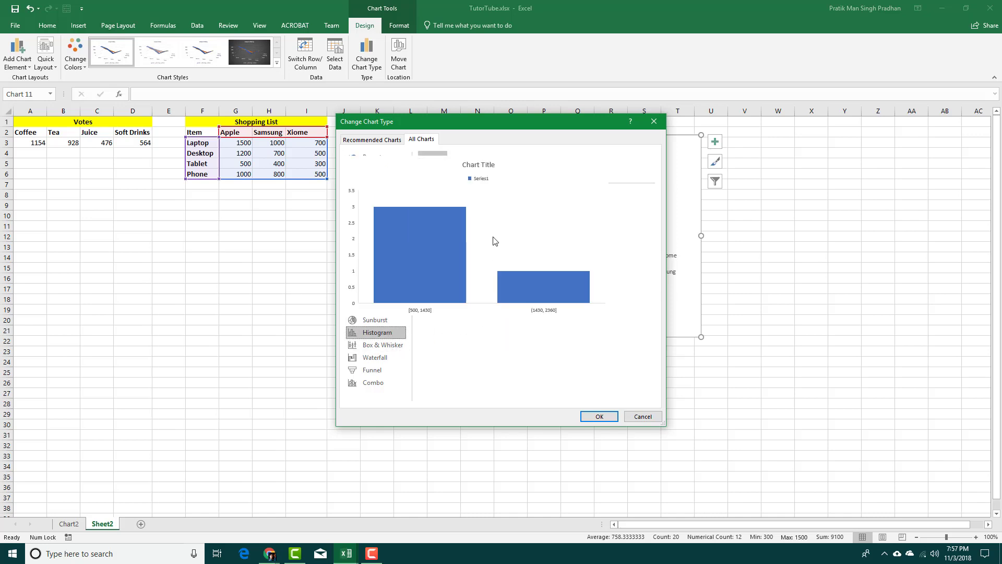
{"action": "left_click", "coordinate": [463, 159]}
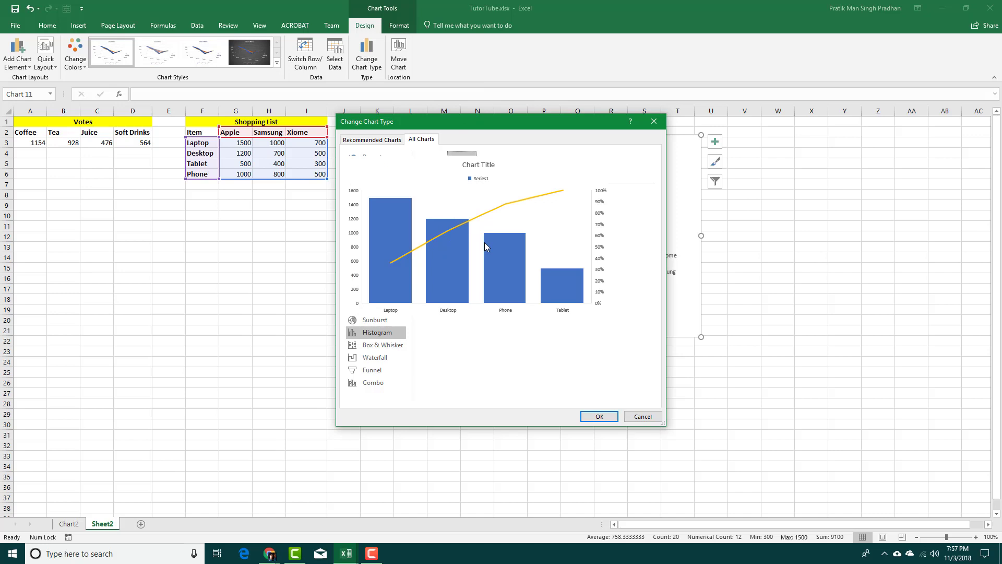
Preview Box & Whisker, Waterfall and Funnel, ending on the Combo chart types.
{"action": "left_click", "coordinate": [382, 344]}
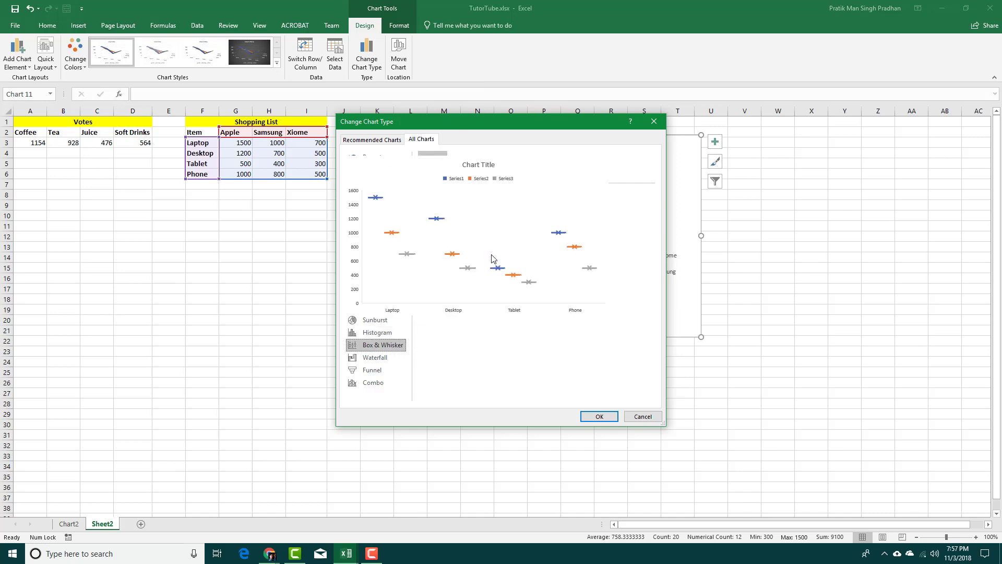
{"action": "left_click", "coordinate": [376, 356]}
{"action": "mouse_move", "coordinate": [472, 267]}
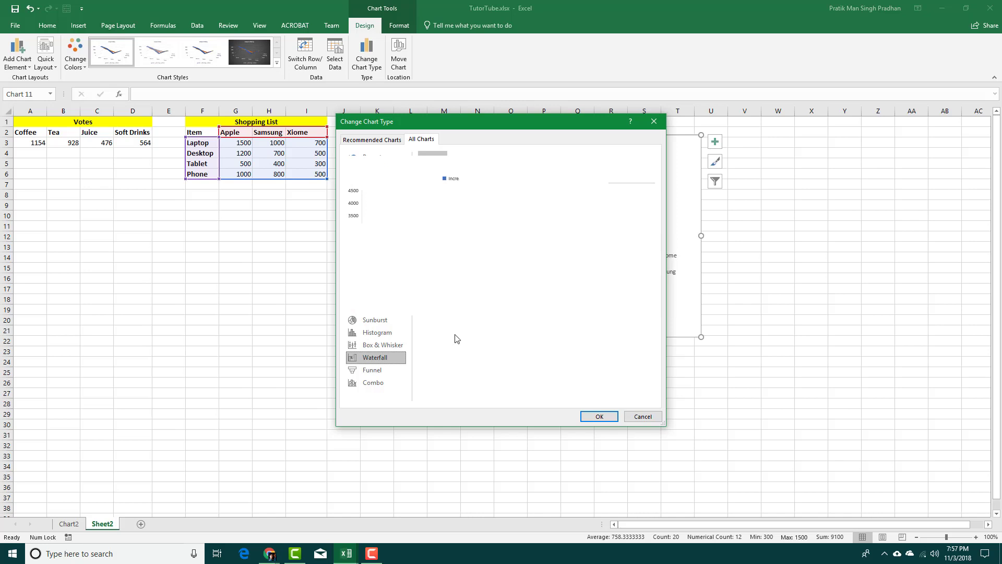
{"action": "left_click", "coordinate": [372, 369]}
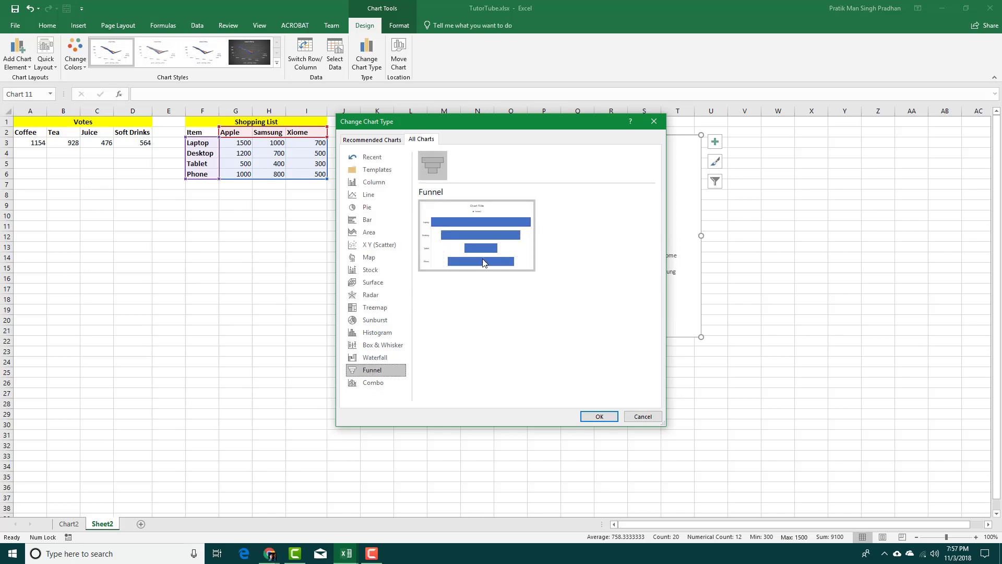
{"action": "left_click", "coordinate": [393, 383]}
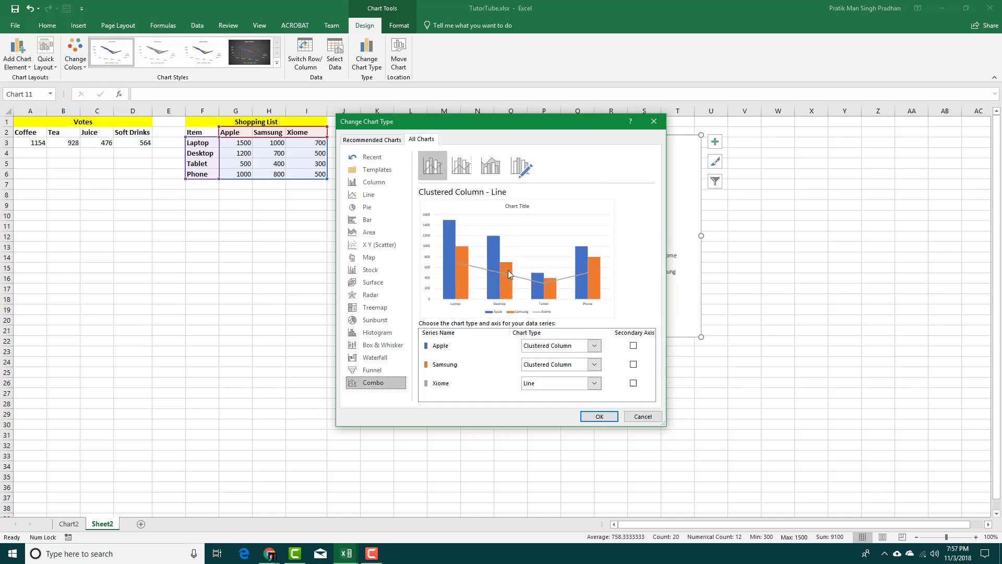
Try Stacked Area–Clustered Column and a Custom Combination toggling Apple's secondary axis, then pick Area.
{"action": "left_click", "coordinate": [490, 166]}
{"action": "left_click", "coordinate": [520, 167]}
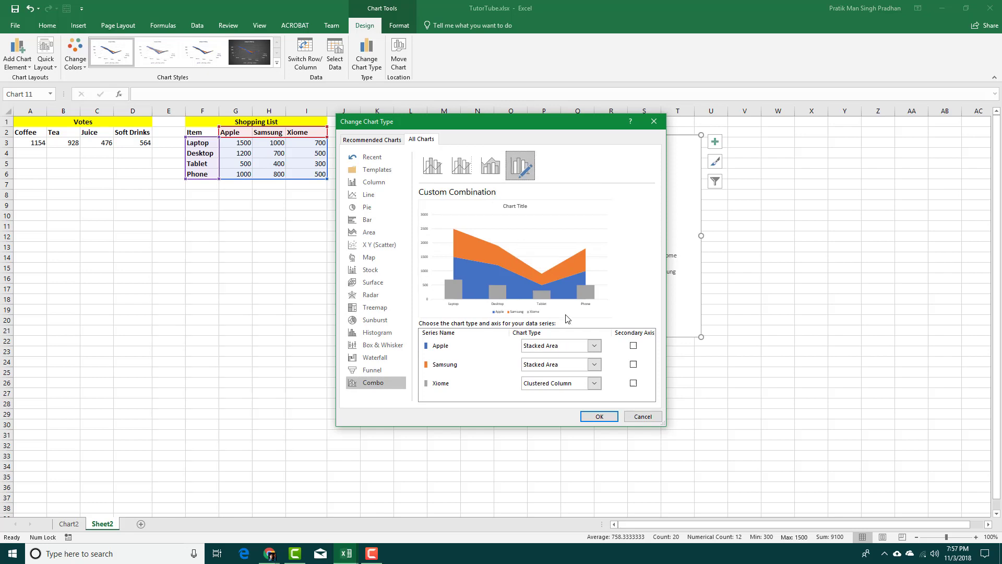
{"action": "left_click", "coordinate": [633, 346]}
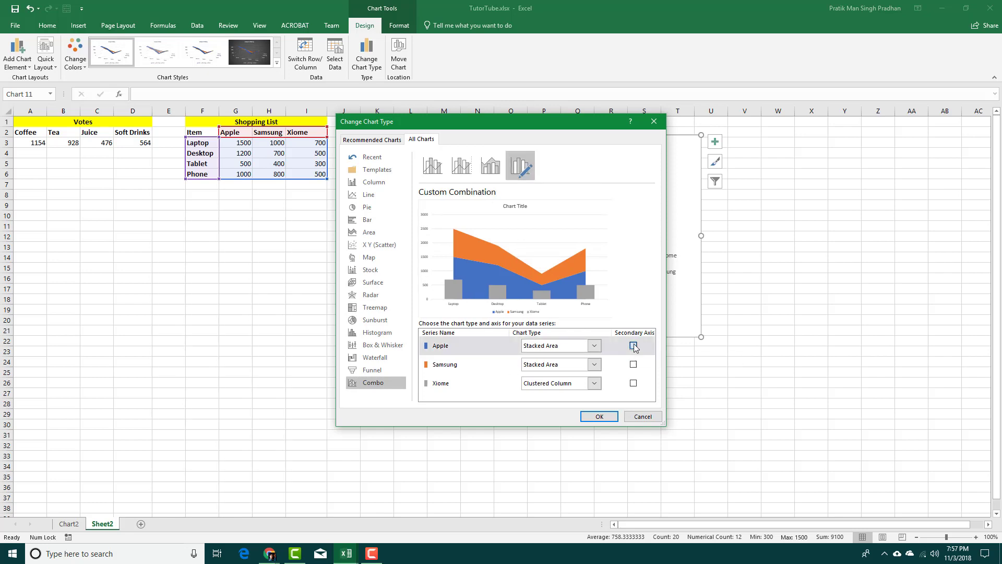
{"action": "left_click", "coordinate": [634, 346]}
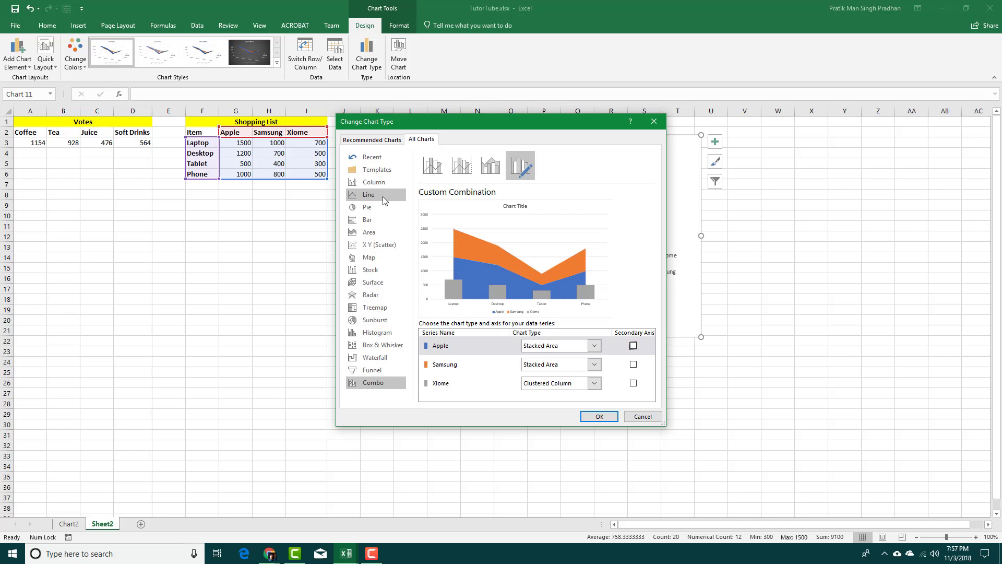
{"action": "left_click", "coordinate": [376, 219]}
{"action": "left_click", "coordinate": [382, 231]}
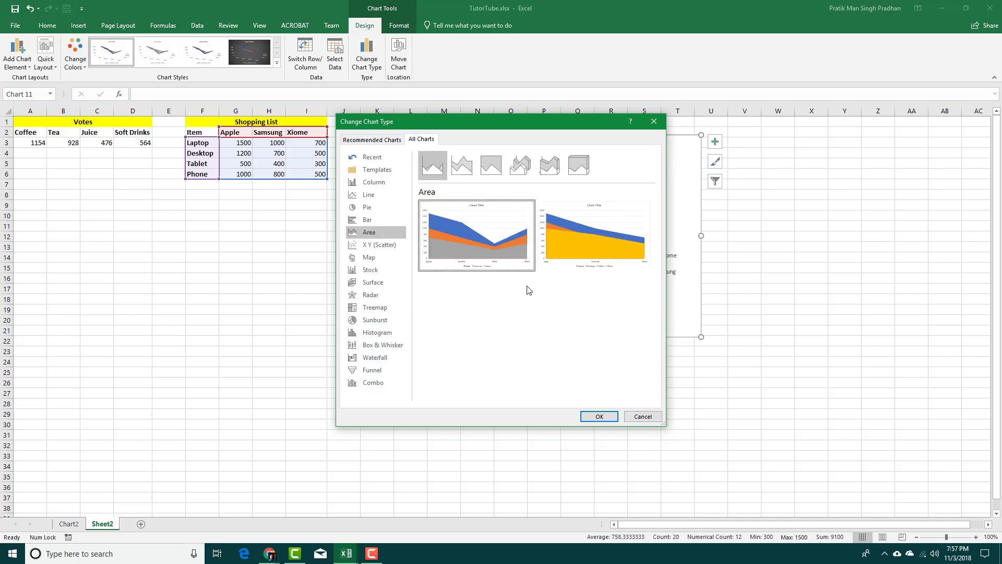
Apply the Area chart and switch rows/columns so Apple, Samsung and Xiome lie on the x-axis.
{"action": "mouse_move", "coordinate": [523, 244]}
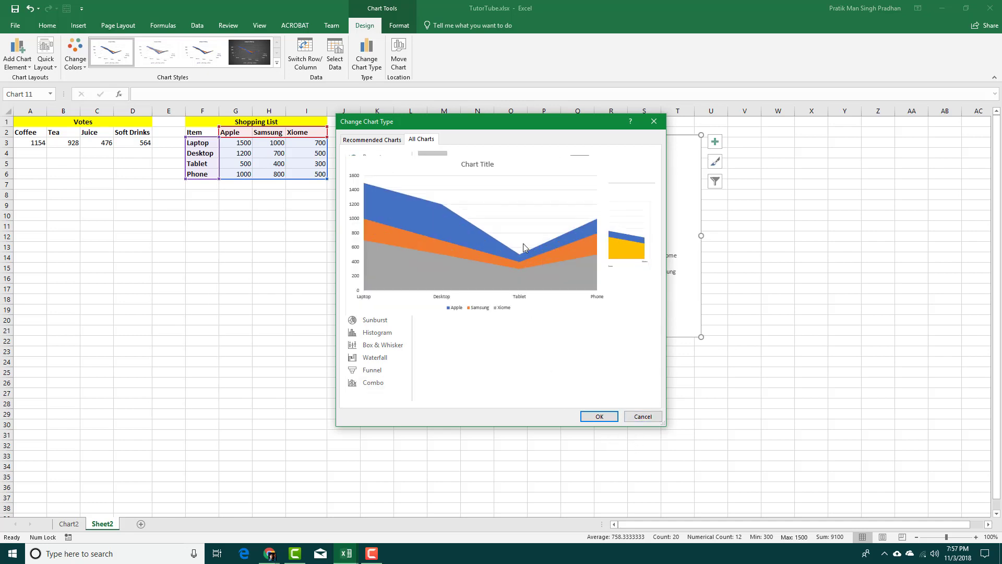
{"action": "left_click", "coordinate": [607, 418]}
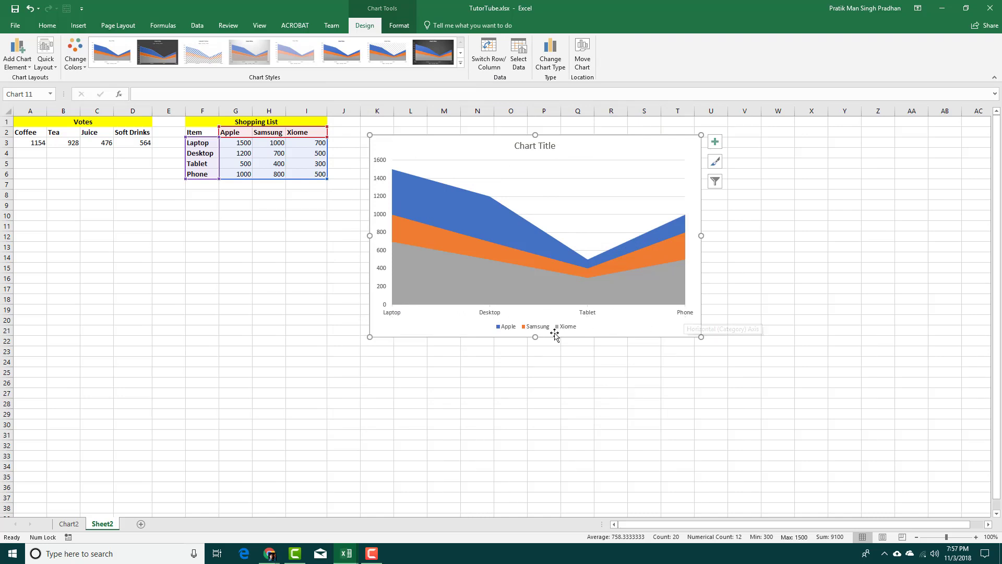
{"action": "left_click", "coordinate": [494, 61]}
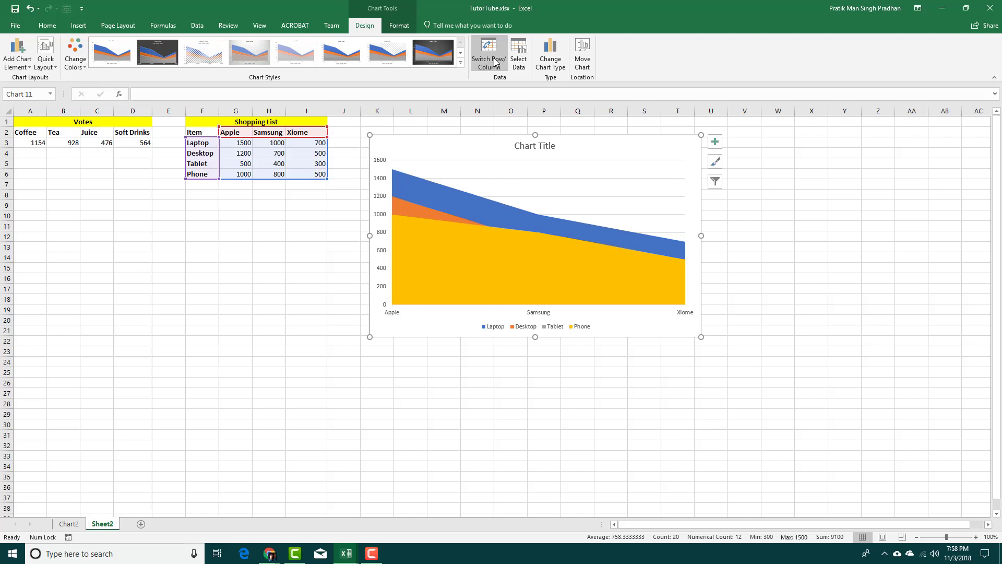